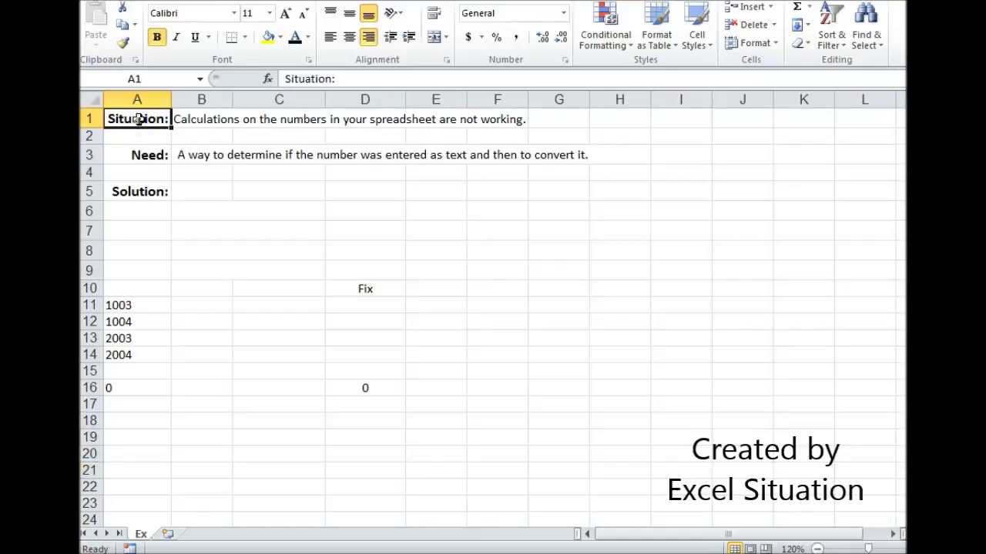
# Inspect the formula in A16 and look through the Number, Currency and Accounting formats for cell A11 without applying any
pyautogui.click(135, 153)
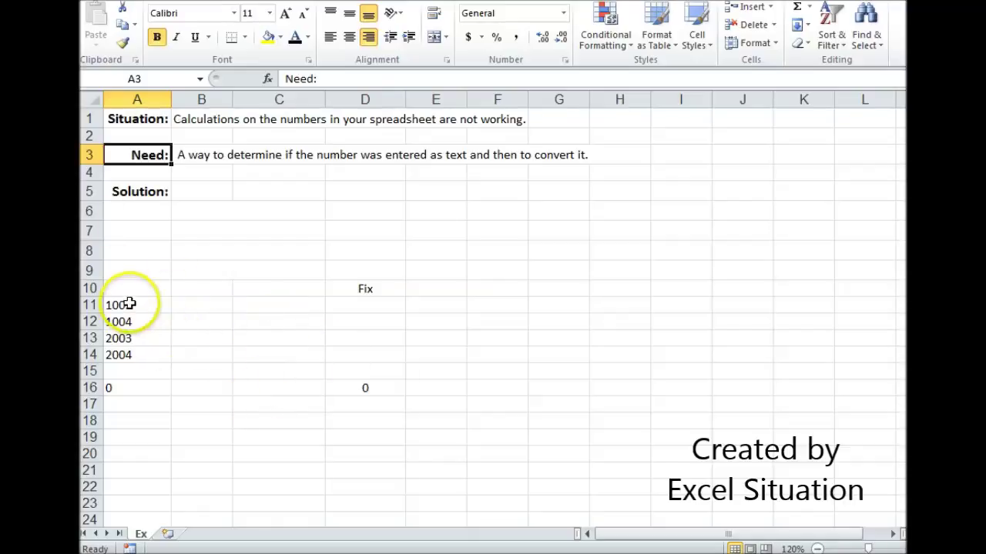
pyautogui.click(139, 387)
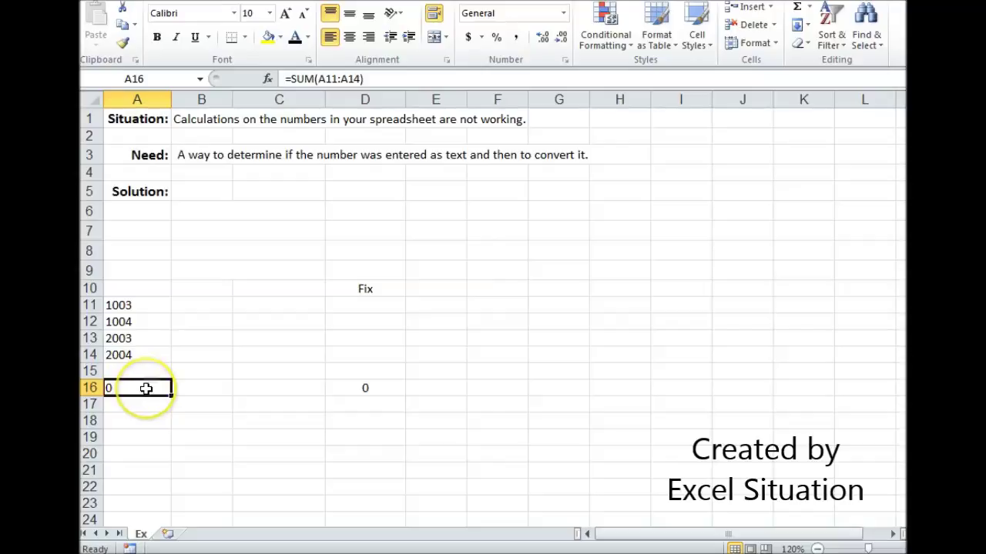
pyautogui.rightClick(141, 305)
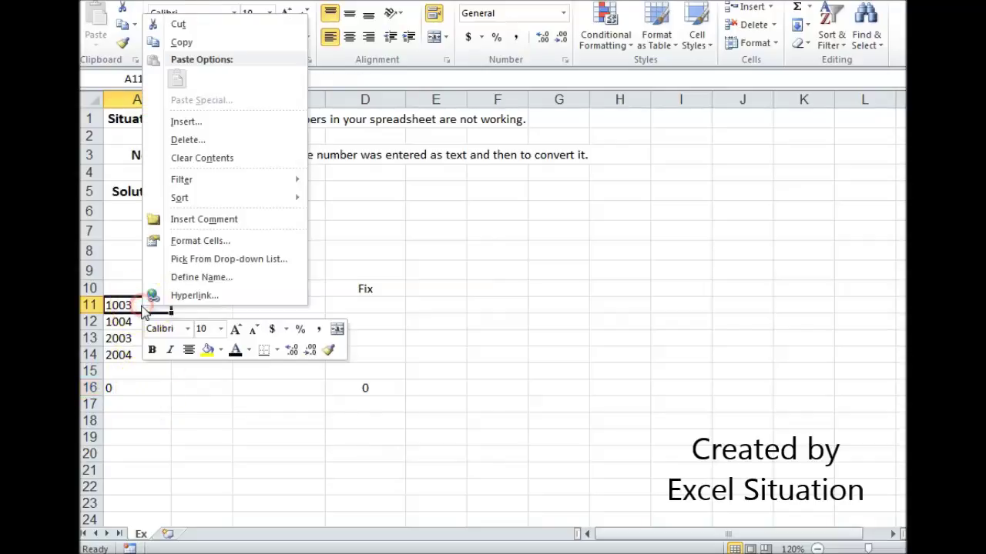
pyautogui.click(202, 241)
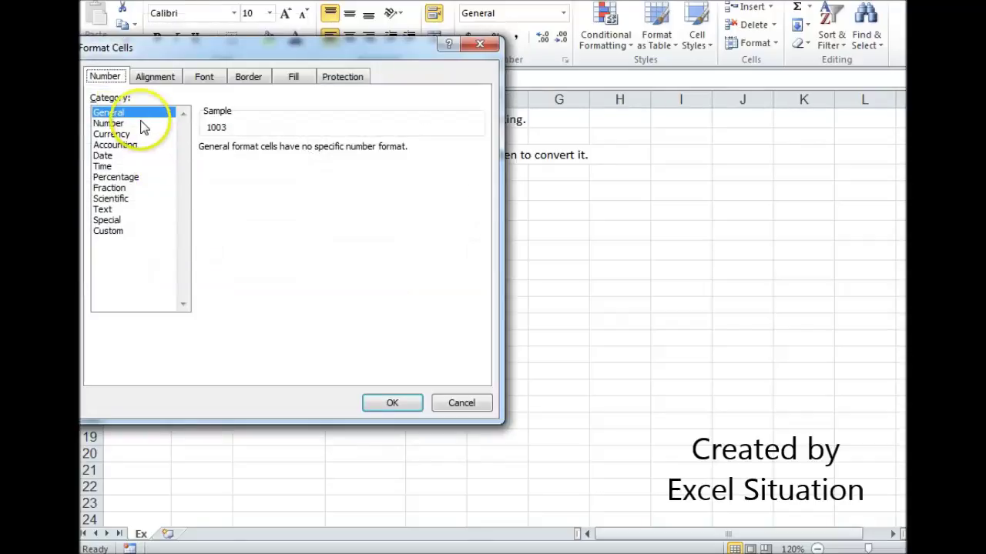
pyautogui.click(139, 124)
pyautogui.click(141, 134)
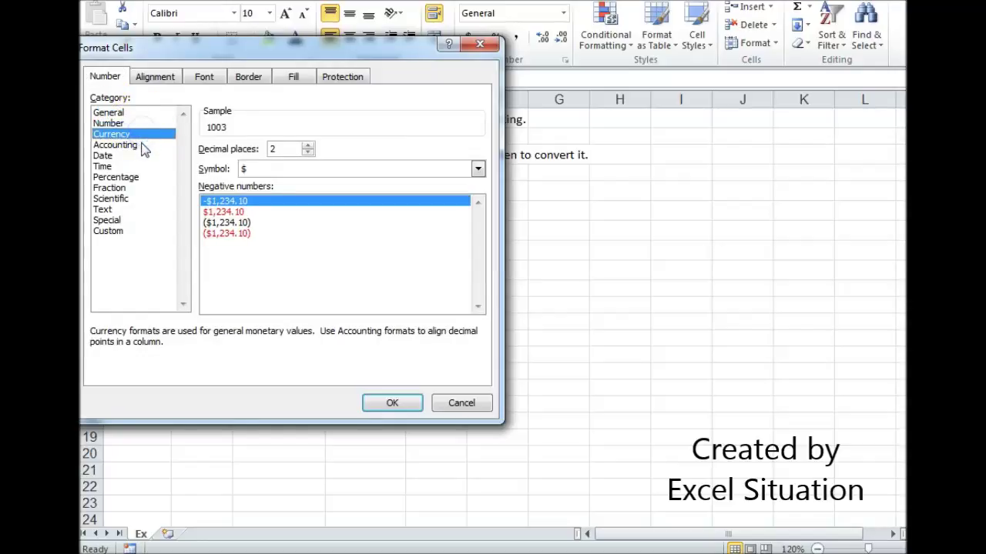
pyautogui.click(143, 145)
pyautogui.click(141, 135)
pyautogui.click(144, 124)
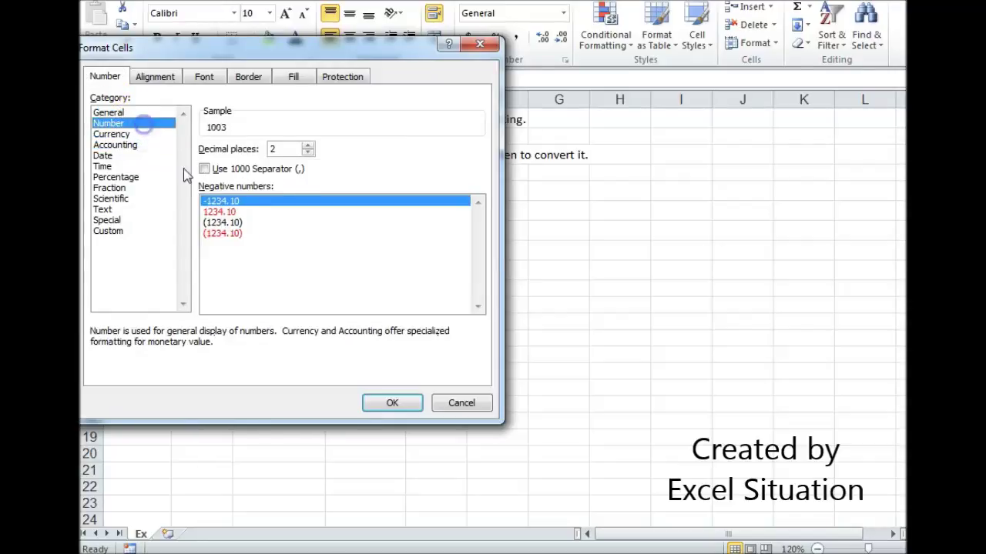
pyautogui.click(451, 402)
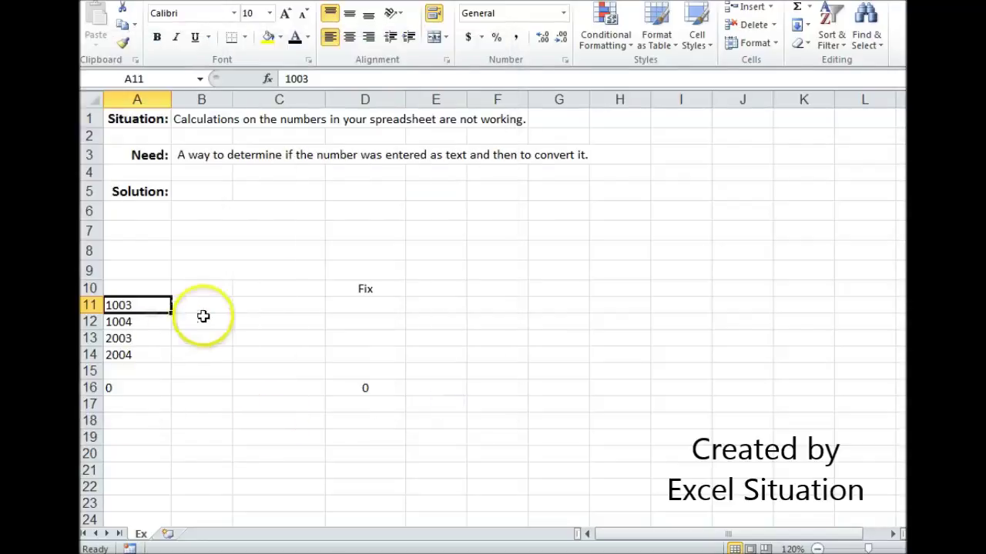
# Enter a TYPE formula in B11 that checks A11 and fill it down to B14
pyautogui.click(203, 316)
pyautogui.write('=')
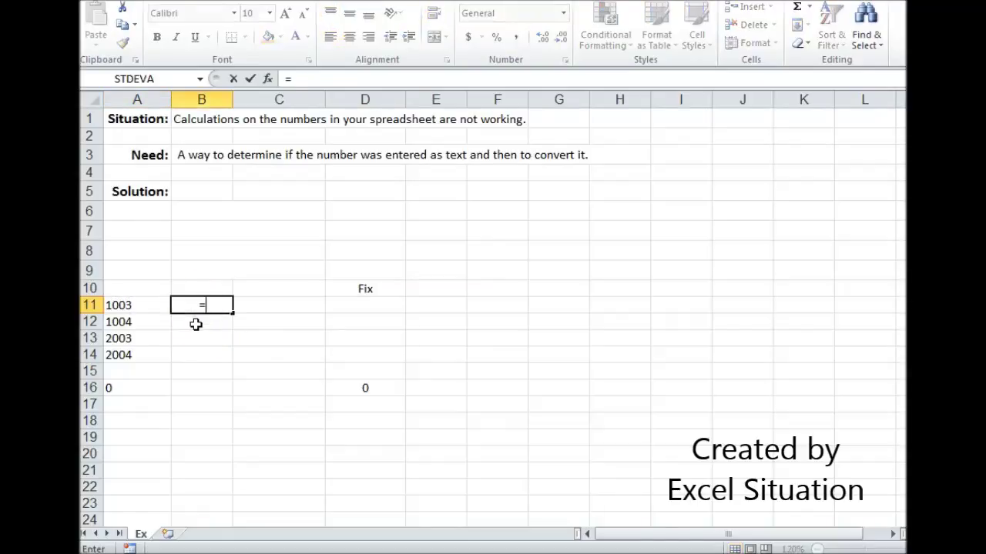
pyautogui.write('type(')
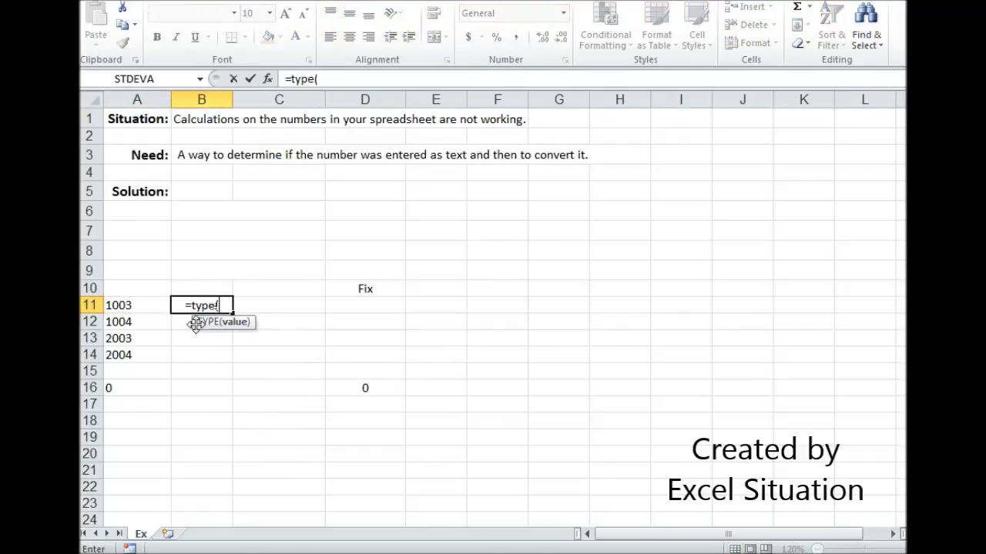
pyautogui.click(149, 304)
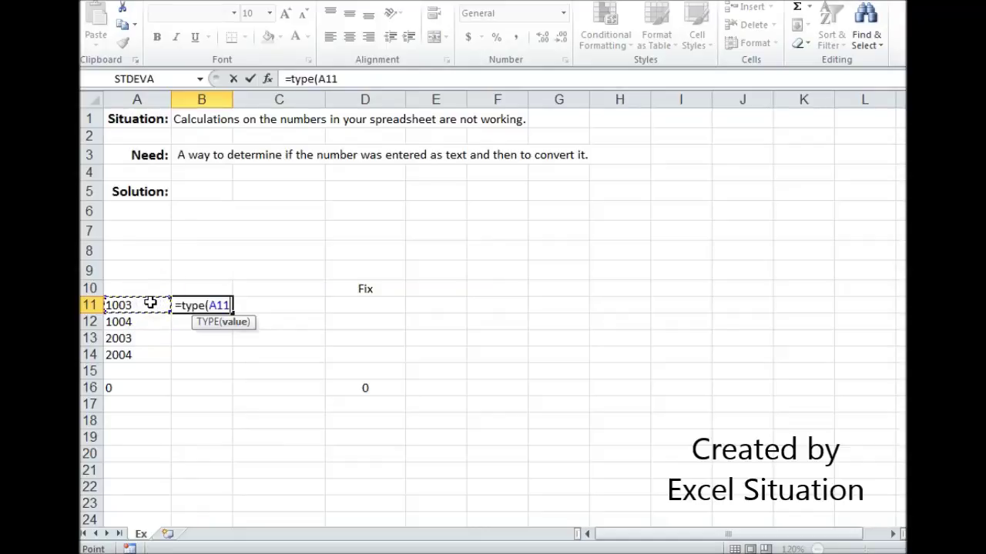
pyautogui.press('Return')
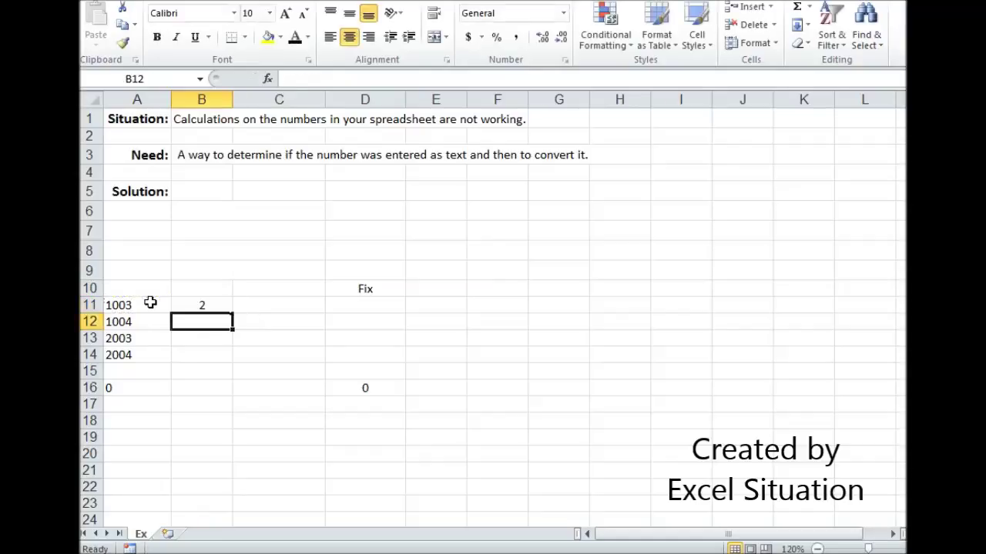
pyautogui.click(189, 301)
pyautogui.moveTo(231, 314); pyautogui.dragTo(229, 357)
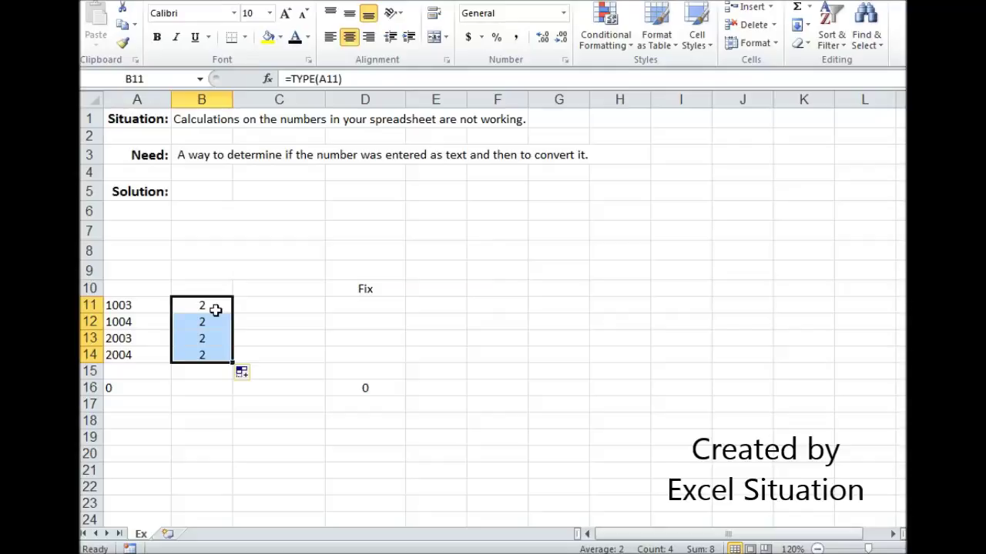
# Enter an ISTEXT formula in C11 that checks A11 and fill it down to C14
pyautogui.click(262, 304)
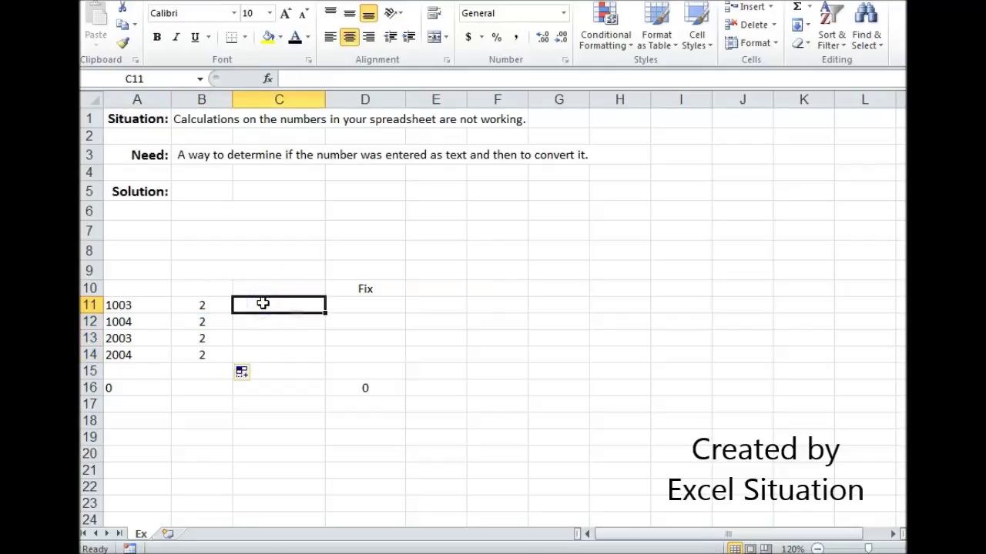
pyautogui.write('=istext')
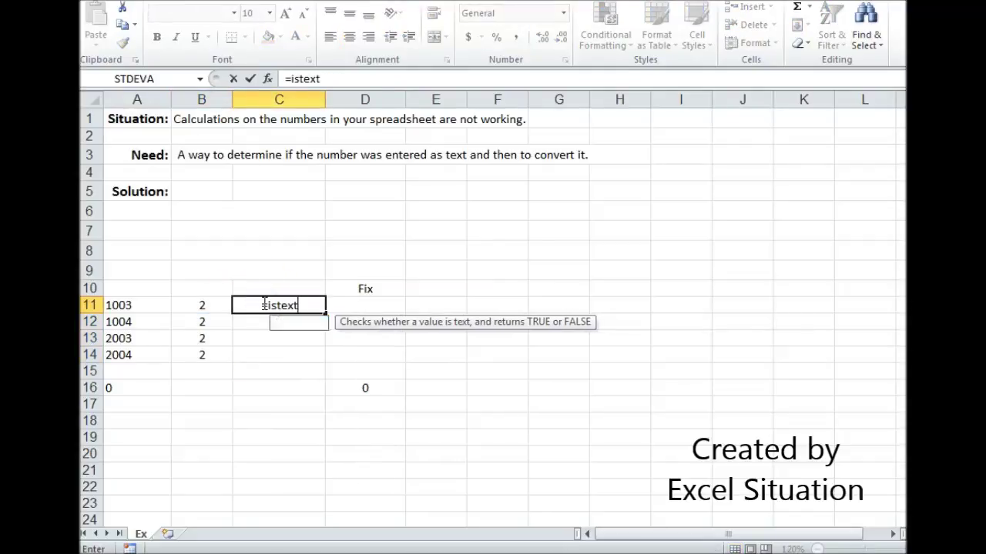
pyautogui.write('(')
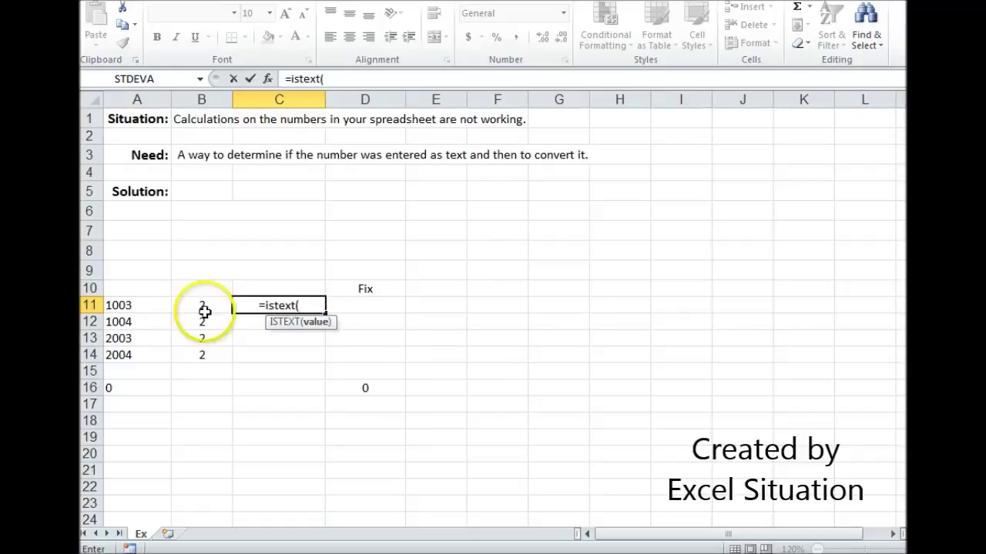
pyautogui.click(150, 303)
pyautogui.press('Return')
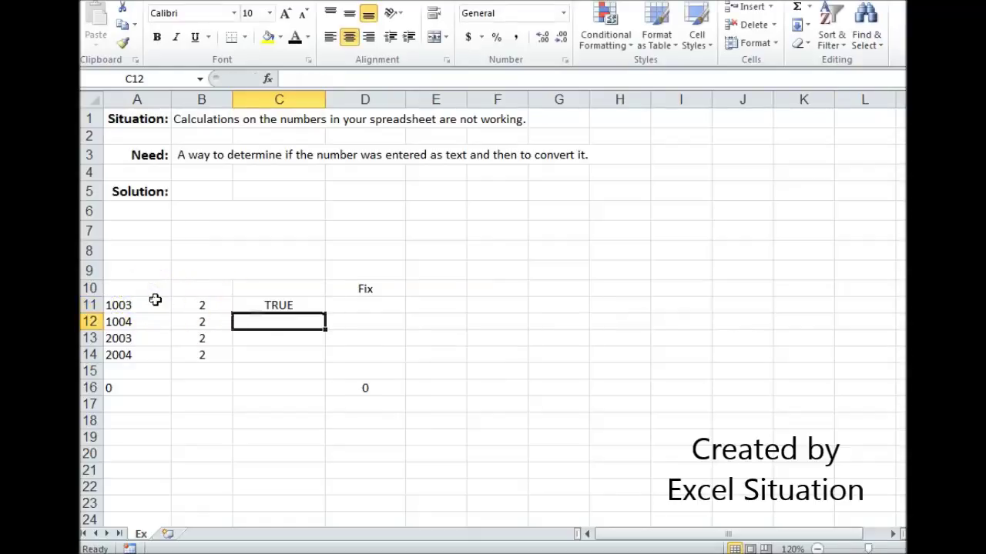
pyautogui.click(254, 304)
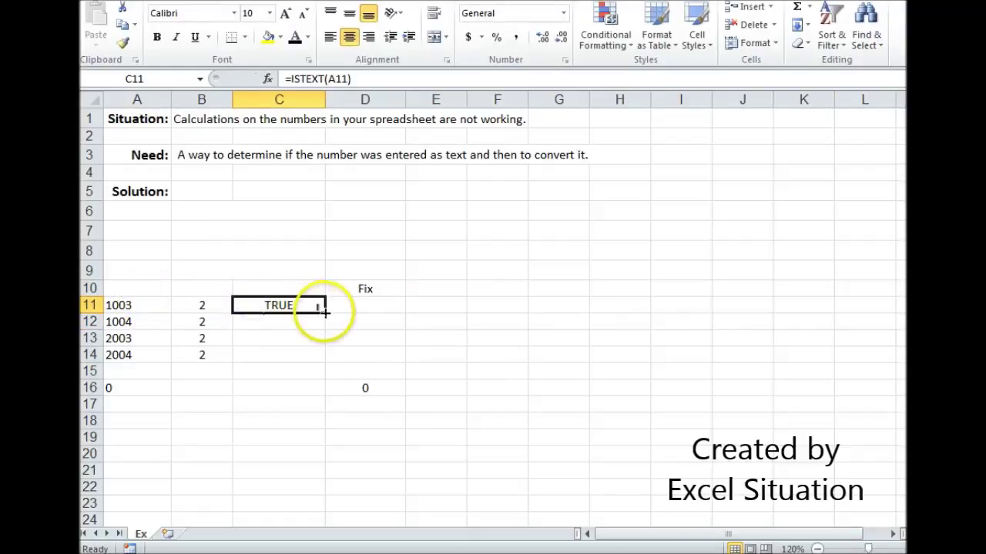
pyautogui.moveTo(324, 312); pyautogui.dragTo(315, 357)
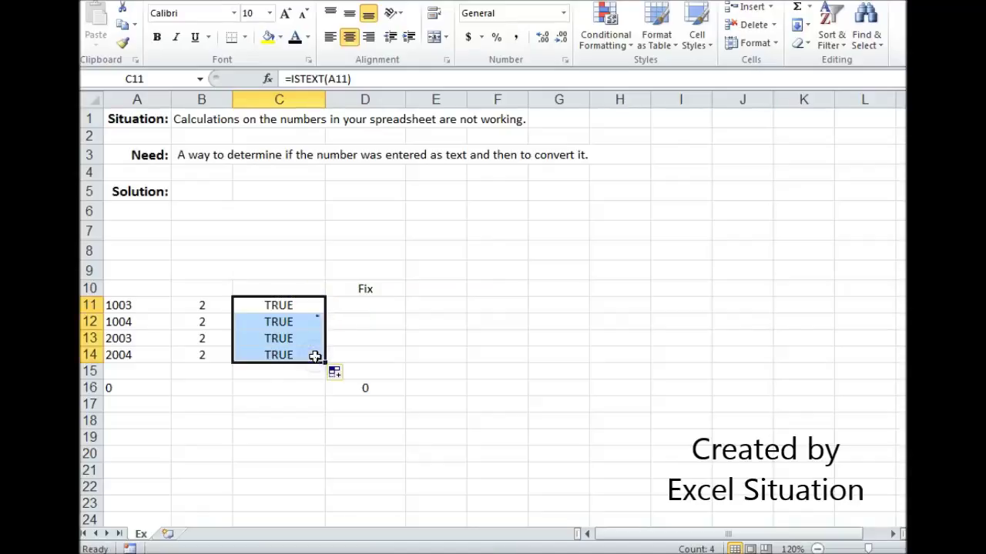
# Convert A11 to a number with the formula =A11*1 in D11 and check the sum in D16
pyautogui.click(374, 306)
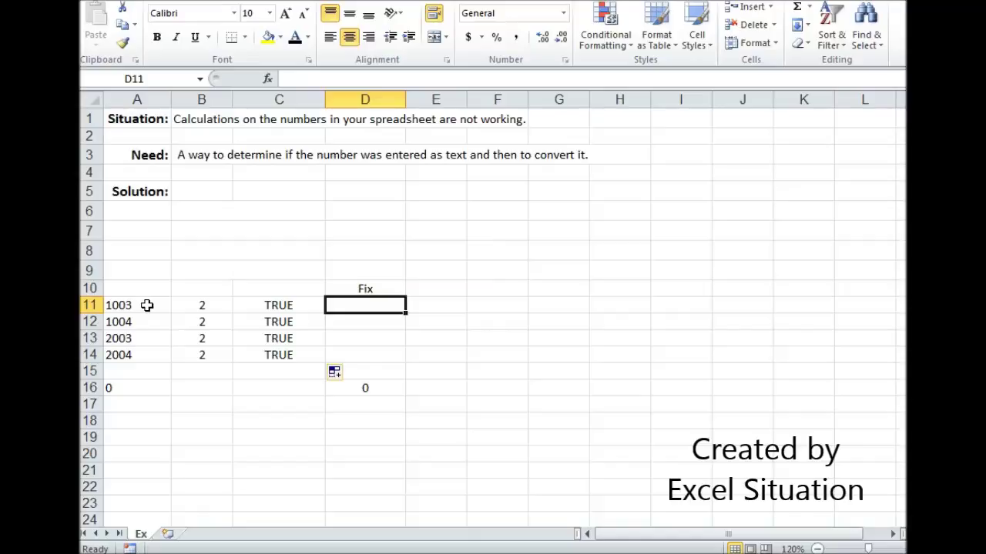
pyautogui.write('=')
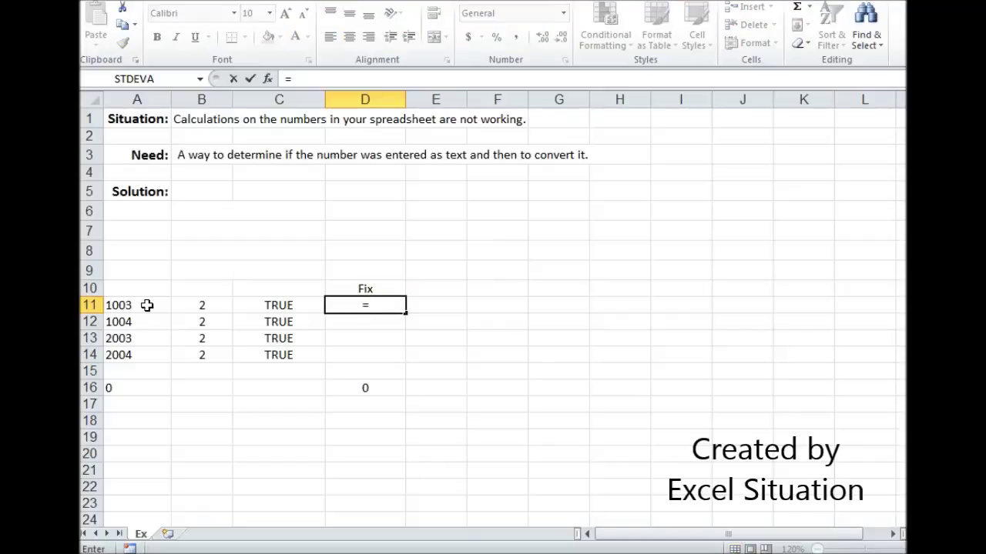
pyautogui.click(146, 305)
pyautogui.write('*1')
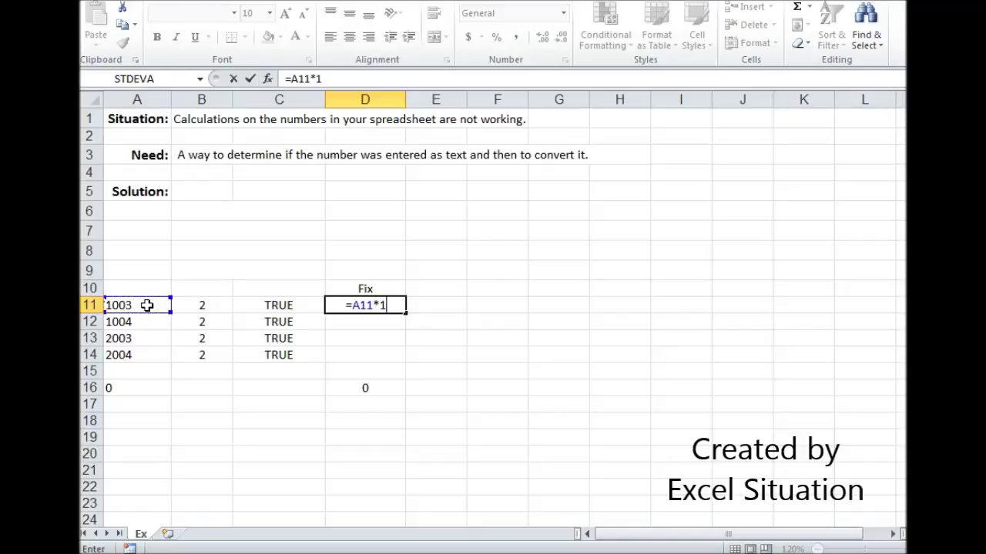
pyautogui.press('Return')
pyautogui.click(344, 305)
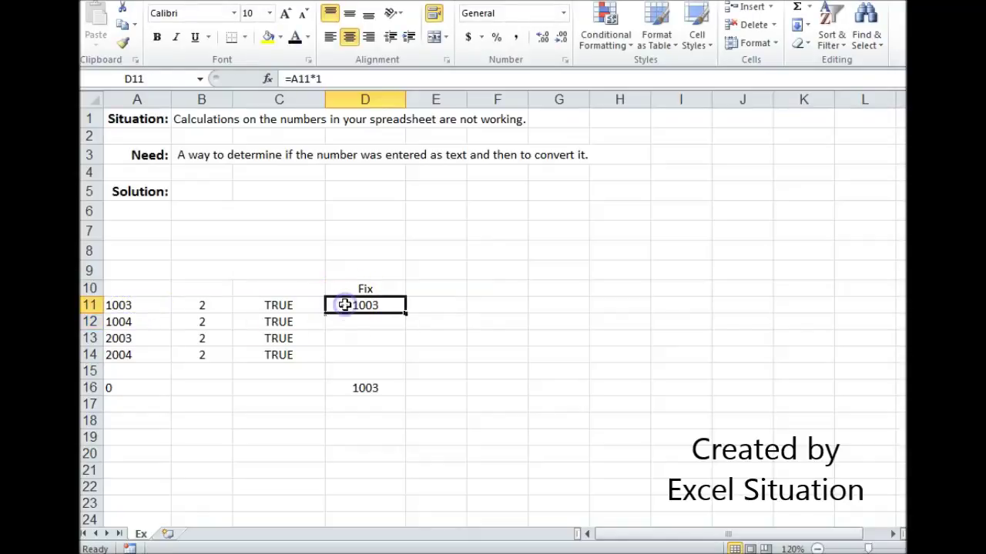
pyautogui.click(374, 389)
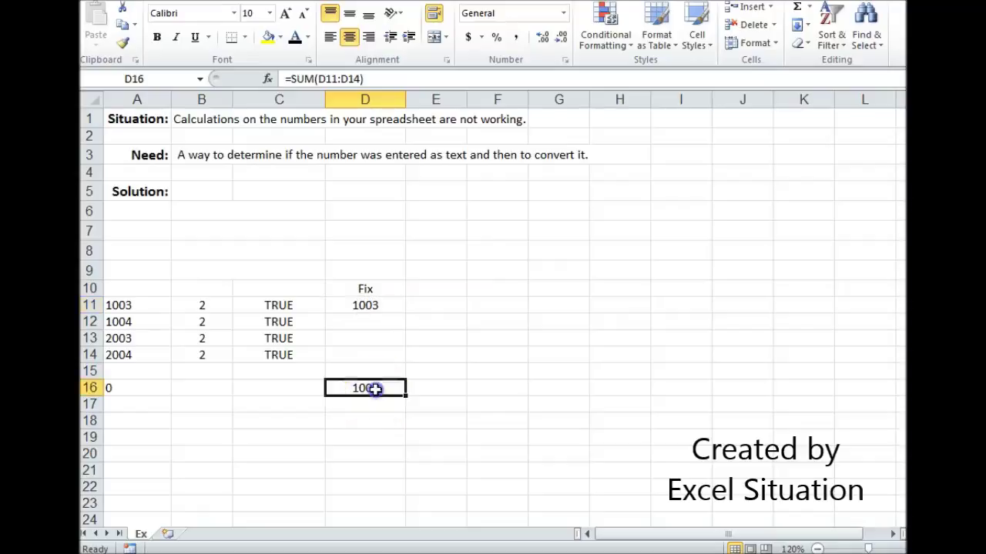
pyautogui.click(379, 306)
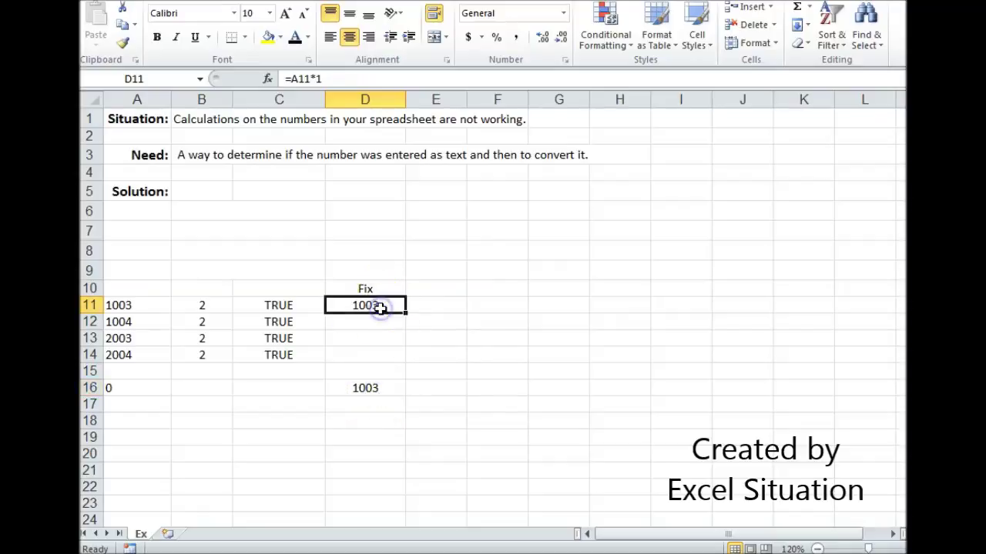
# Enter =A12+0 in D12 to convert the text to a number, and fill the formula down to D14
pyautogui.click(378, 324)
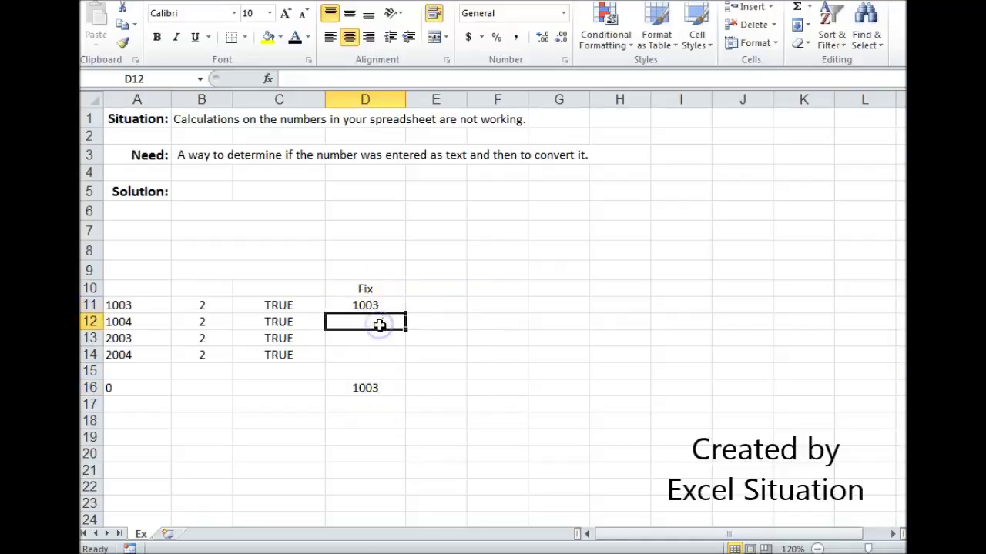
pyautogui.write('=')
pyautogui.click(160, 322)
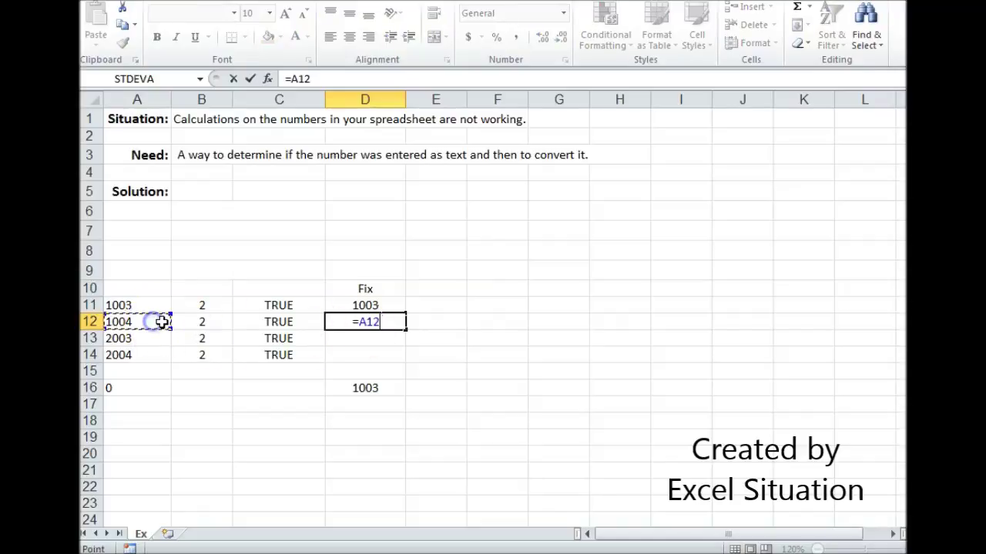
pyautogui.write('+0')
pyautogui.press('Return')
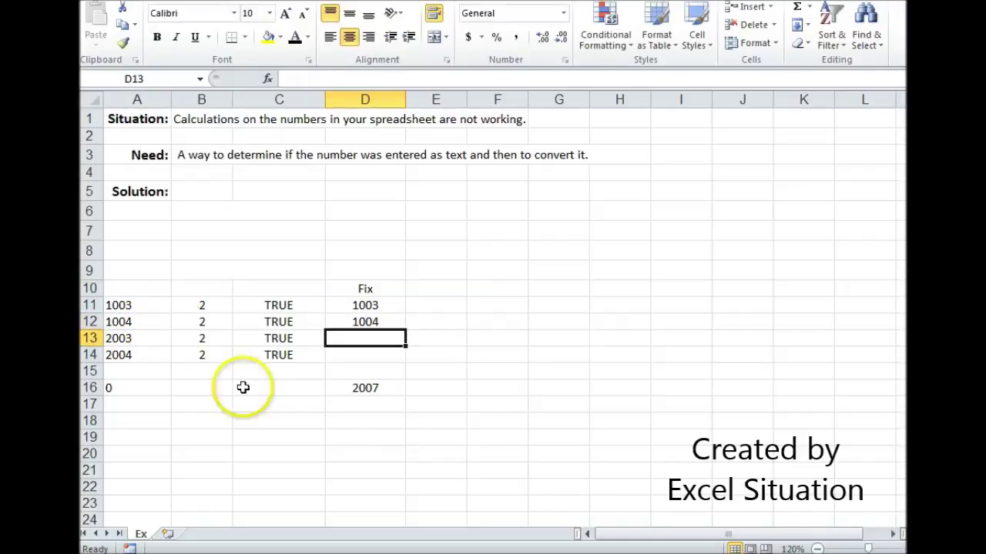
pyautogui.click(385, 387)
pyautogui.click(389, 321)
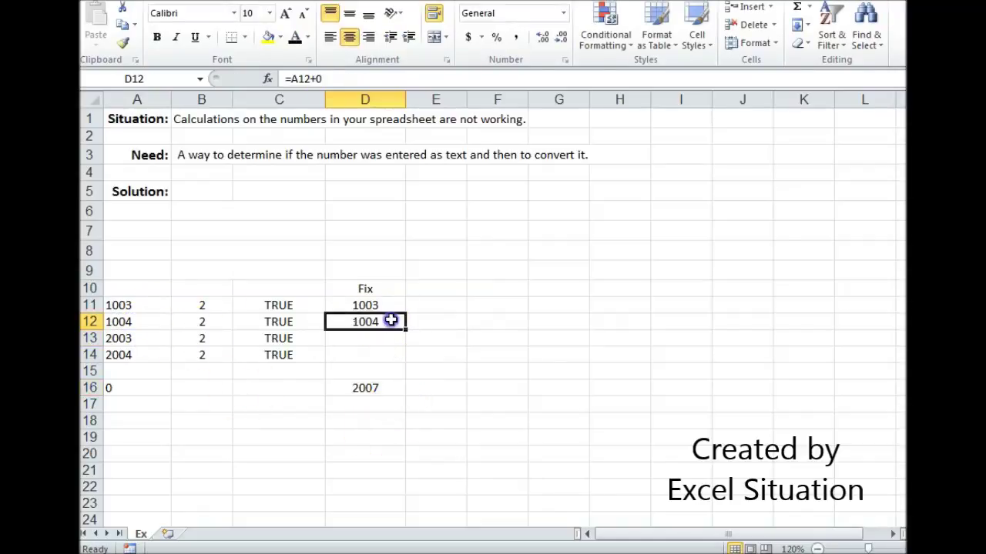
pyautogui.moveTo(405, 332); pyautogui.dragTo(389, 352)
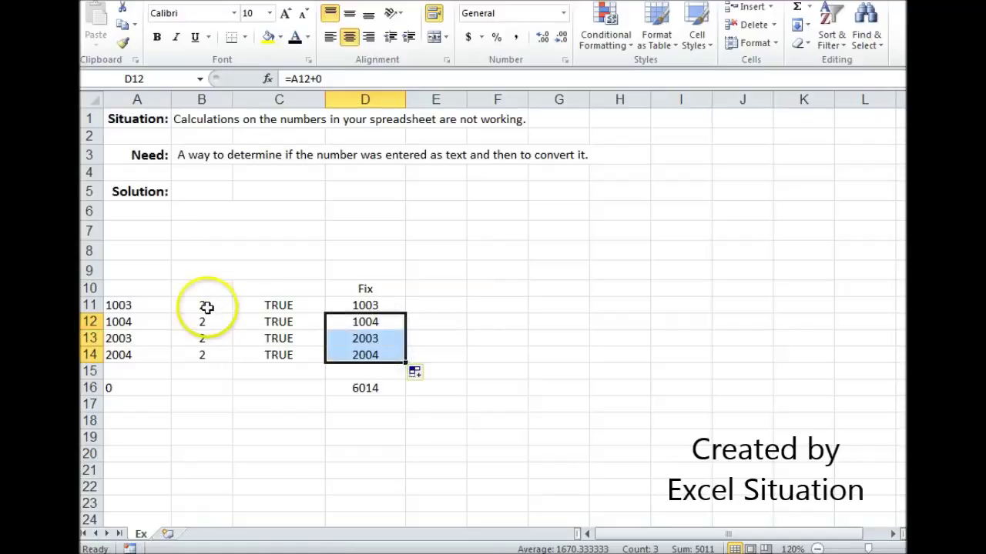
# Copy the TYPE and ISTEXT formulas from B11:C14 and paste them at E11 to test the Fix column
pyautogui.moveTo(206, 308); pyautogui.dragTo(269, 351)
pyautogui.rightClick(269, 352)
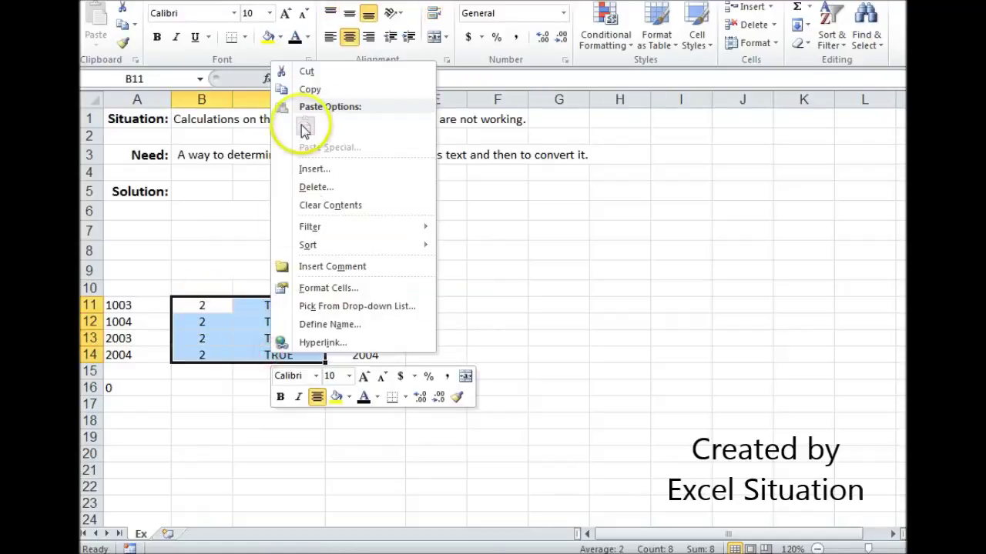
pyautogui.click(310, 90)
pyautogui.rightClick(426, 304)
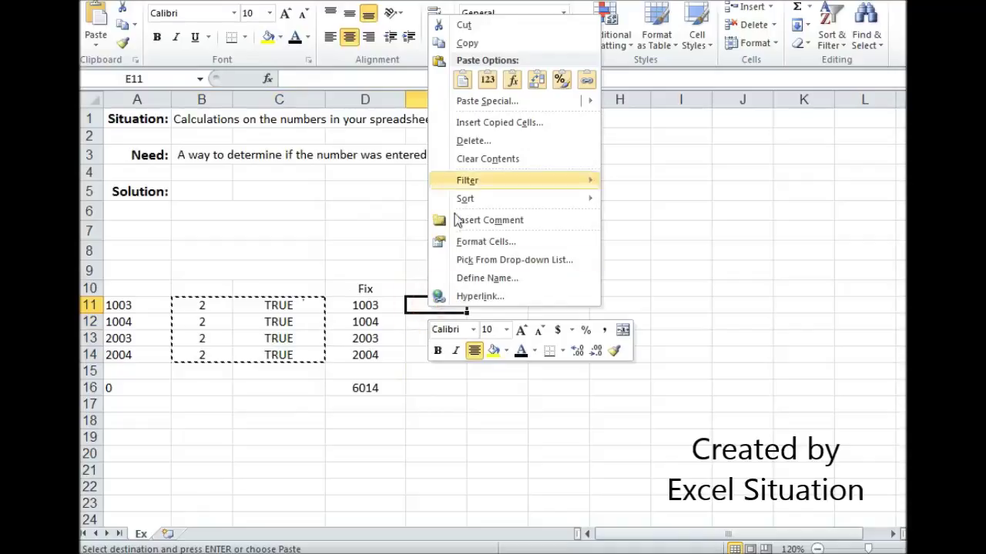
pyautogui.click(462, 79)
# Review the pasted check results in E11:E14 and F11:F14 and the conversion formula in D11
pyautogui.moveTo(442, 301); pyautogui.dragTo(454, 361)
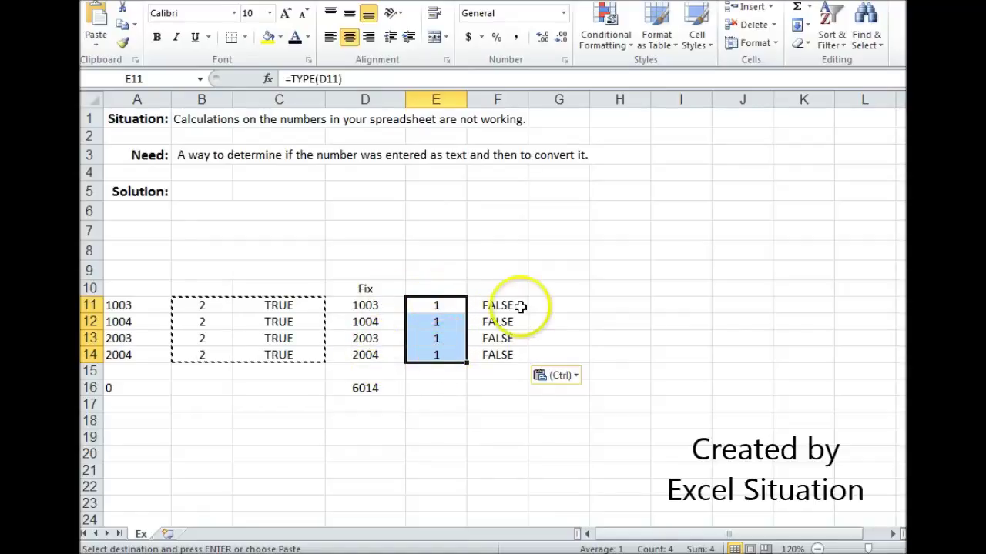
pyautogui.moveTo(520, 306); pyautogui.dragTo(510, 350)
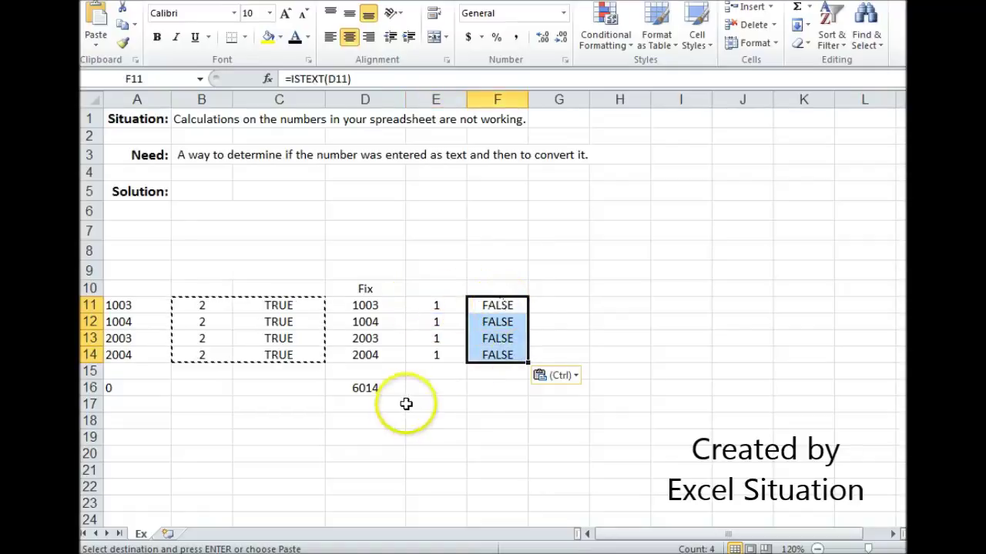
pyautogui.click(372, 300)
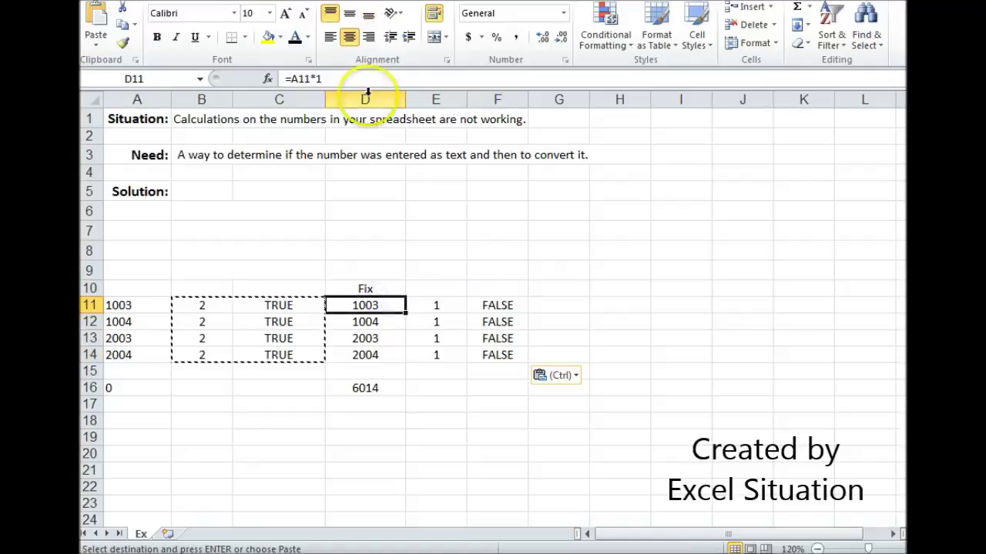
pyautogui.click(374, 234)
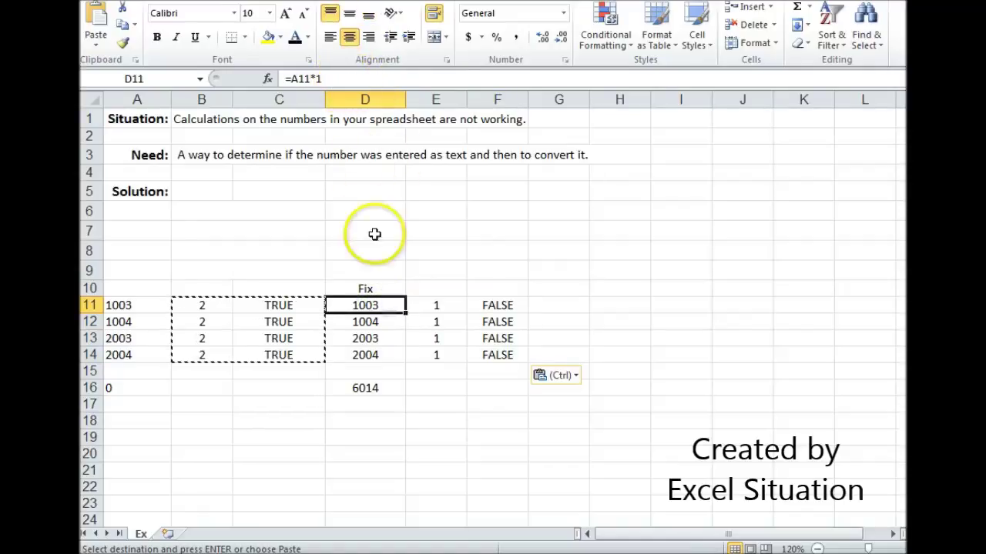
# Enter the value 1 in A10 and copy that cell
pyautogui.click(379, 320)
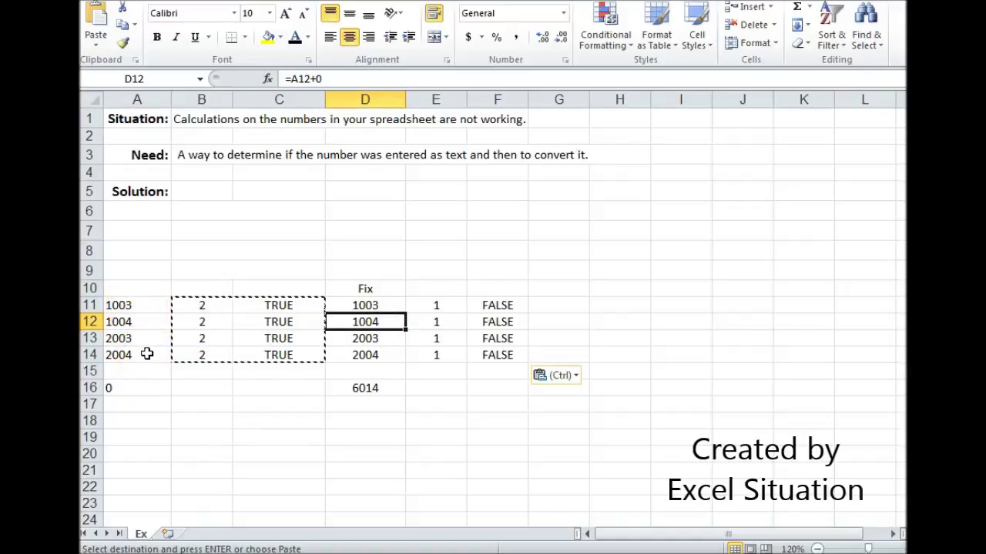
pyautogui.click(138, 288)
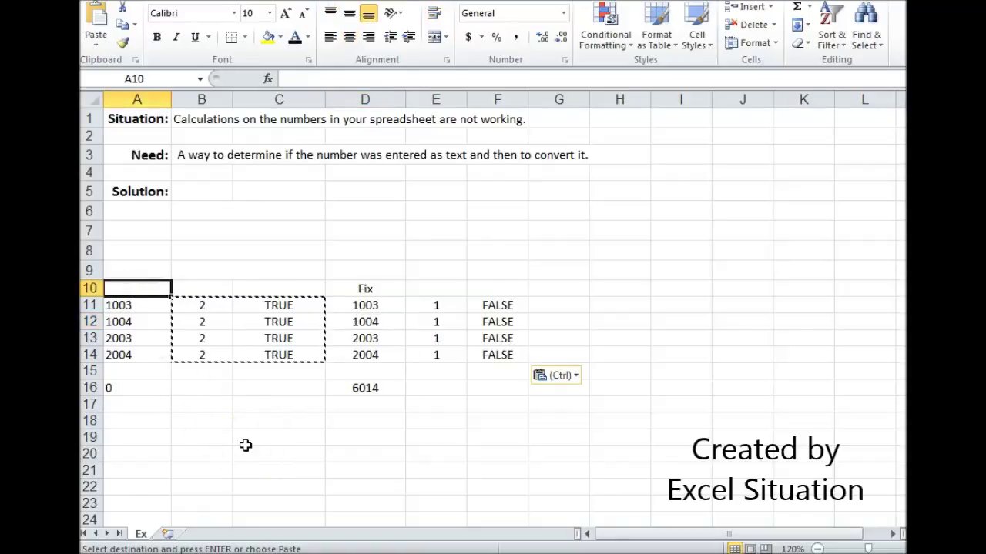
pyautogui.write('1')
pyautogui.press('Return')
pyautogui.click(145, 286)
pyautogui.rightClick(146, 287)
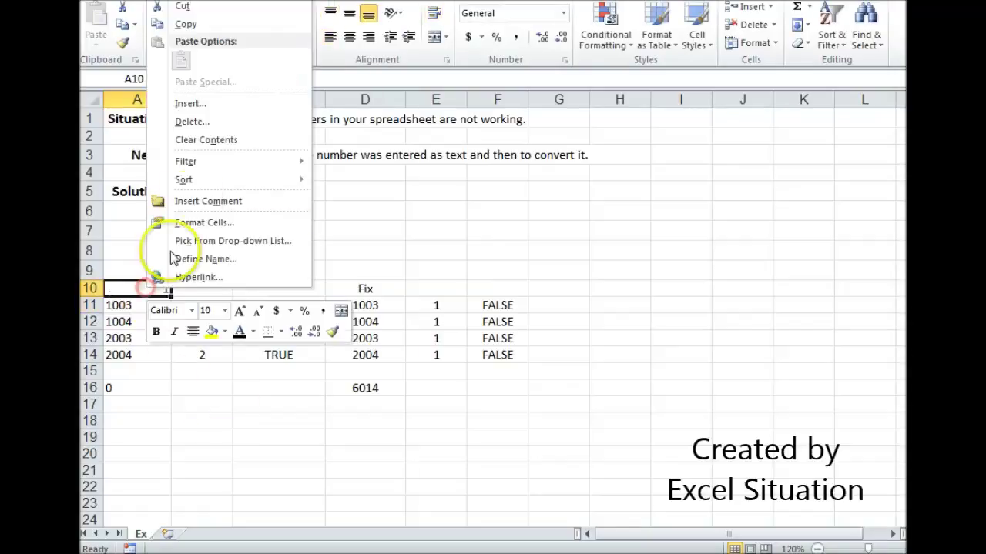
pyautogui.click(187, 24)
# Convert the text numbers in A11:A14 with Paste Special, using the Multiply operation on the copied 1
pyautogui.moveTo(141, 304); pyautogui.dragTo(152, 354)
pyautogui.rightClick(151, 354)
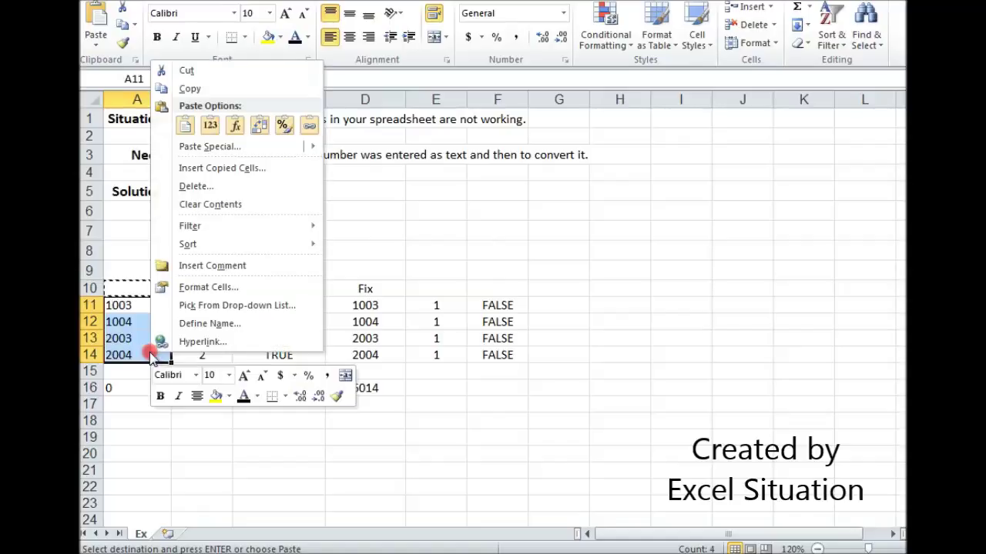
pyautogui.click(204, 146)
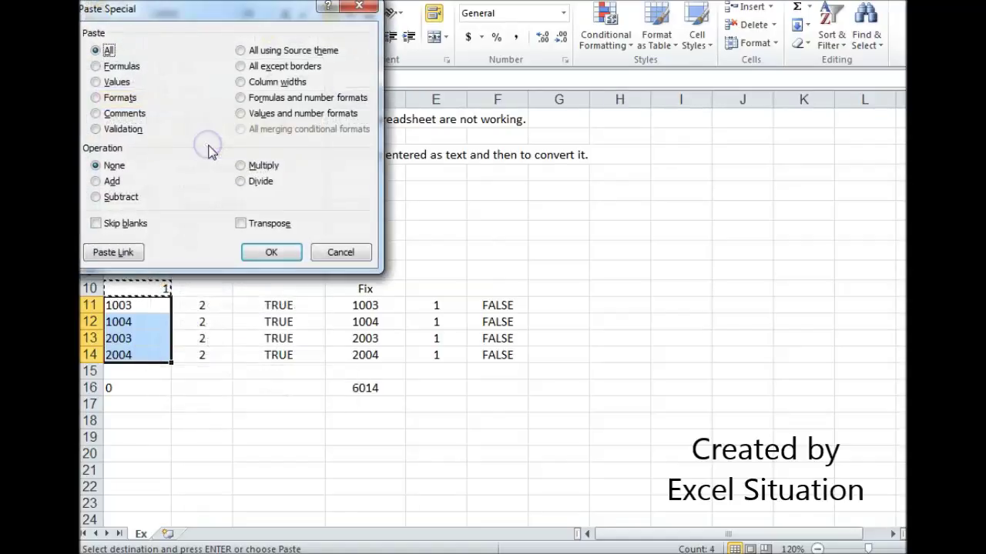
pyautogui.click(255, 166)
pyautogui.click(271, 252)
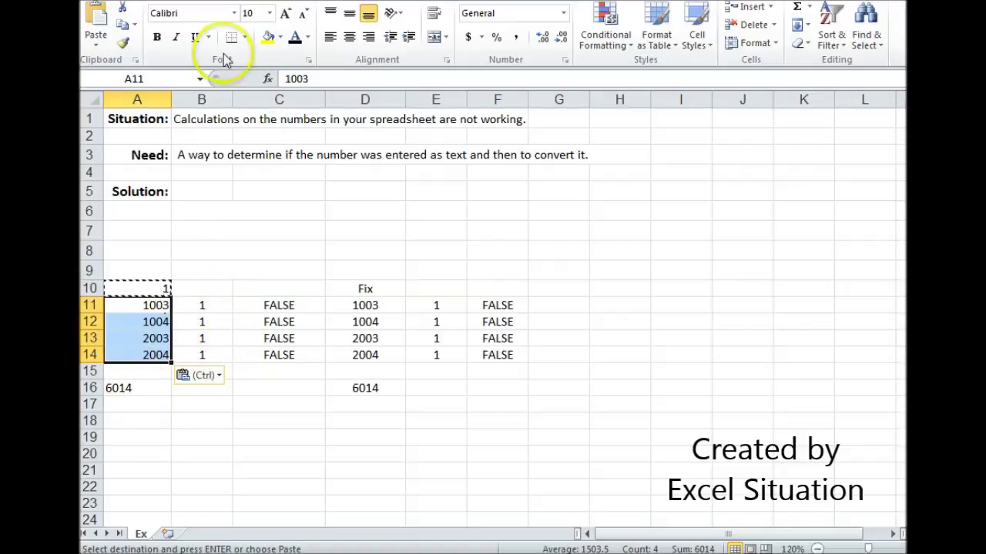
# Undo the Paste Special multiplication on A11:A14 and clear the helper value in A10
pyautogui.hotkey('ctrl', 'z')
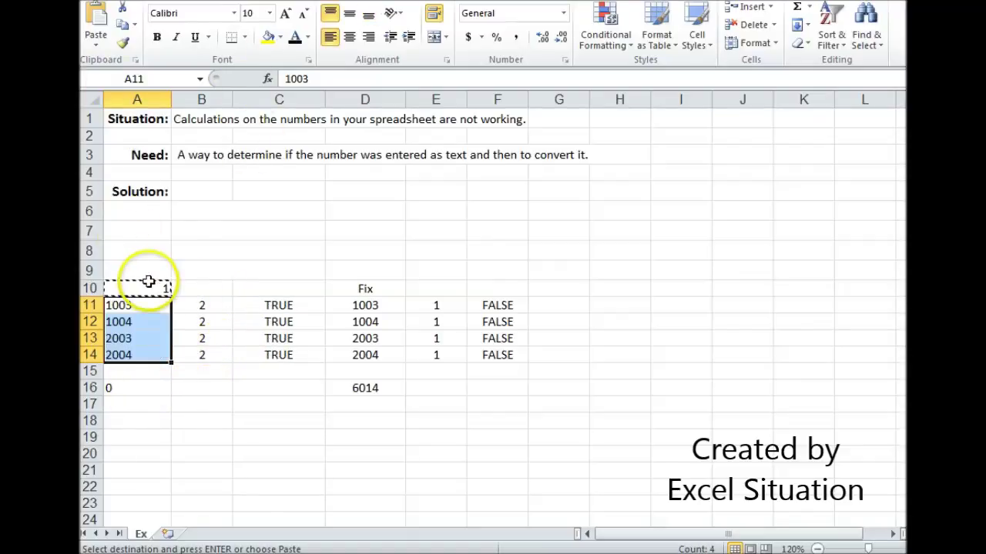
pyautogui.click(148, 282)
pyautogui.press('Delete')
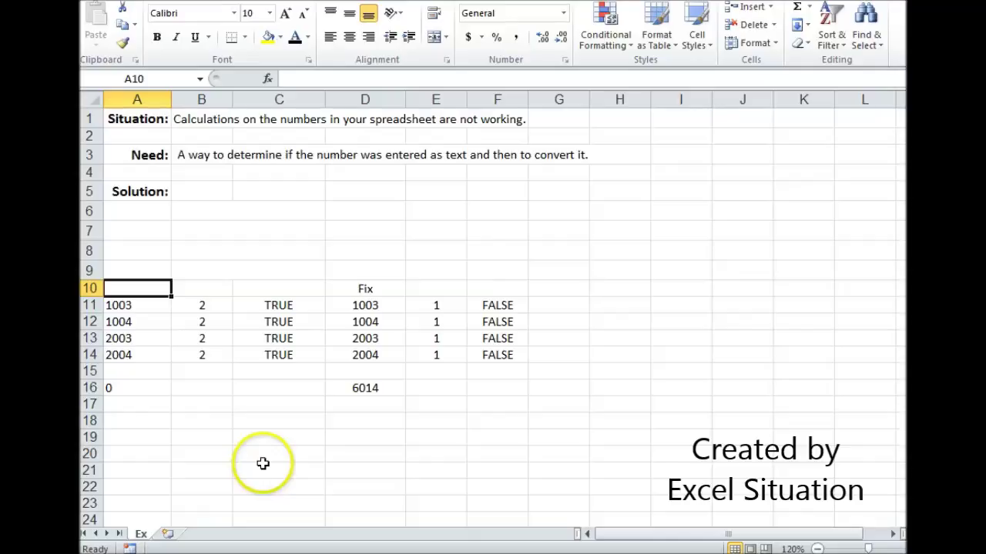
# Copy the blank cell A10 and convert the text numbers in A11:A14 with Paste Special, using the Add operation
pyautogui.rightClick(156, 287)
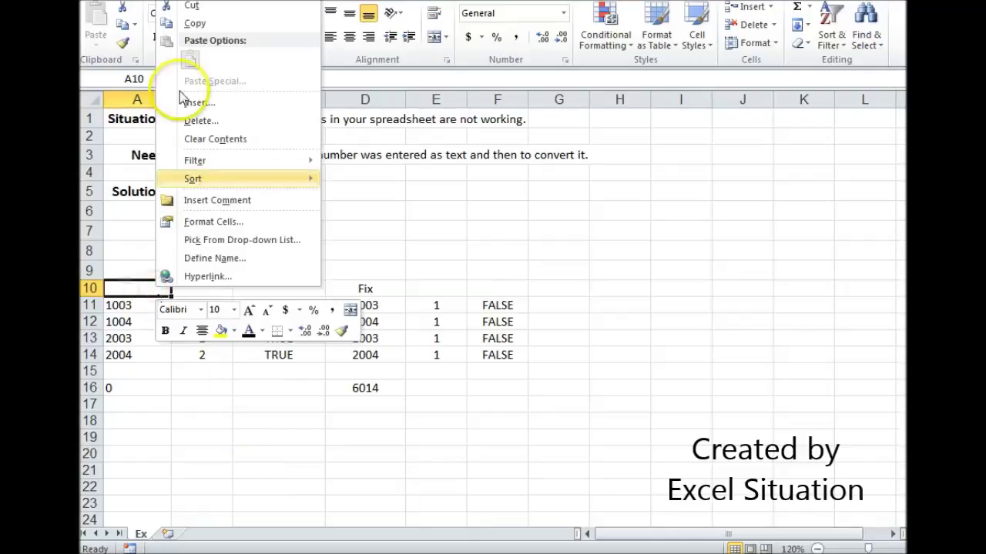
pyautogui.click(177, 21)
pyautogui.moveTo(139, 303); pyautogui.dragTo(136, 352)
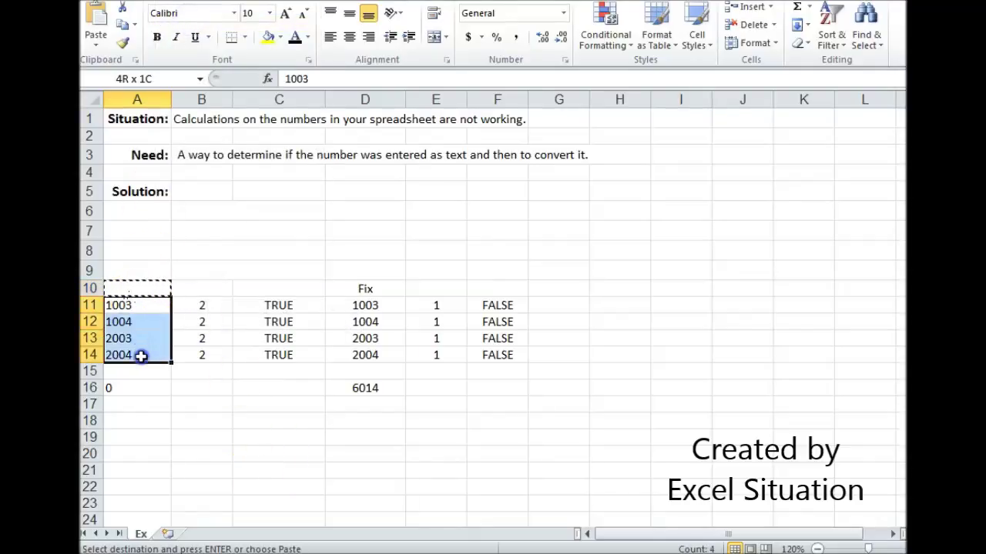
pyautogui.rightClick(142, 358)
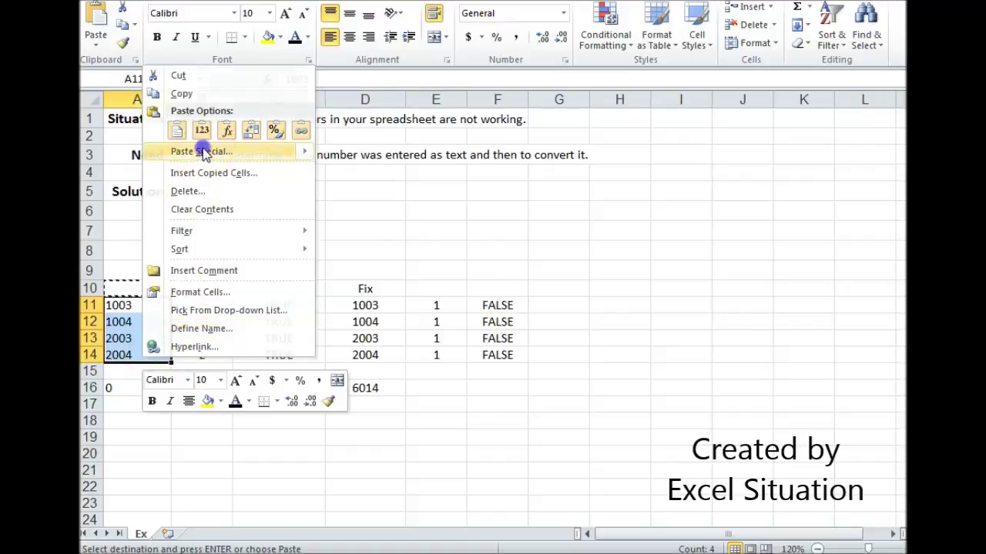
pyautogui.click(168, 151)
pyautogui.click(114, 184)
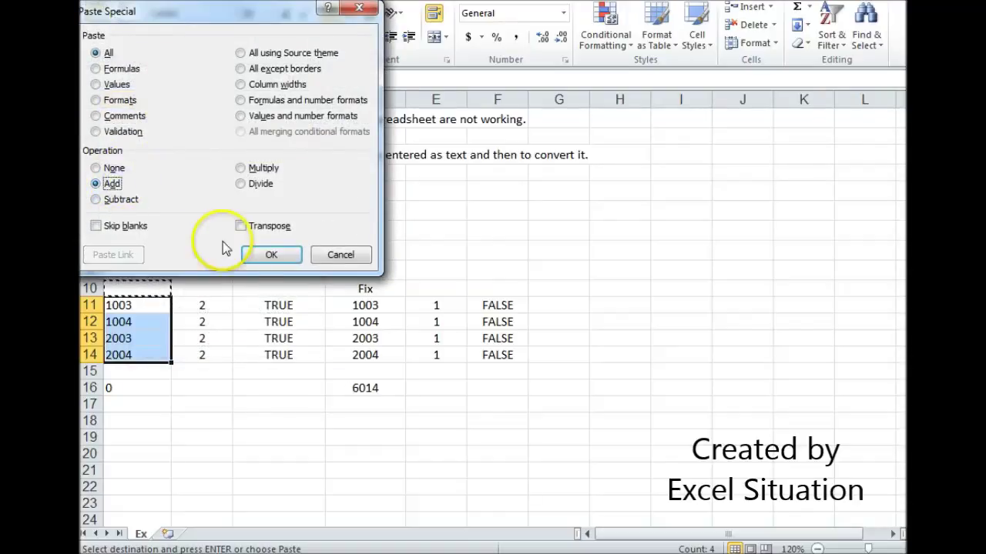
pyautogui.click(257, 254)
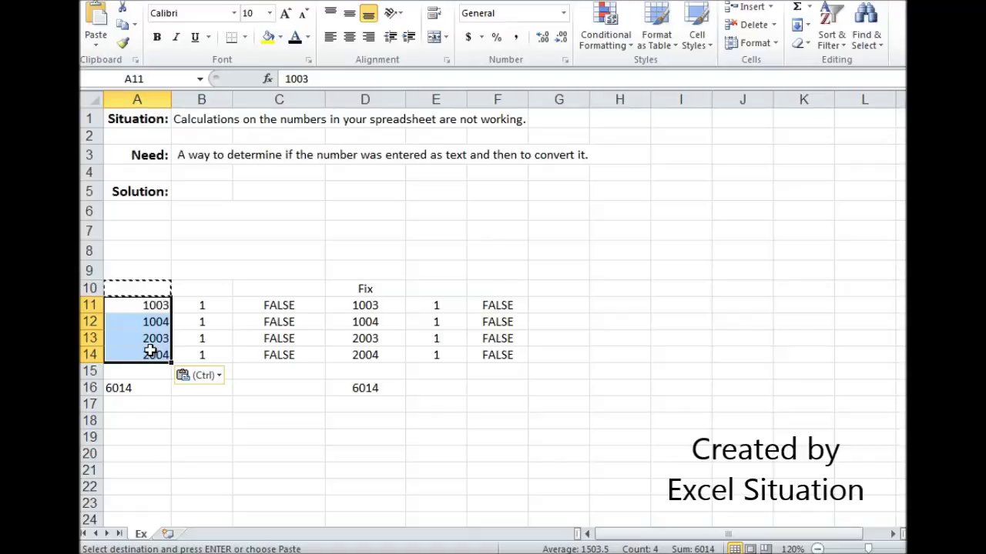
# Reveal the hidden solution notes in B5:B9 by applying the black font color to them
pyautogui.rightClick(153, 344)
pyautogui.moveTo(198, 199); pyautogui.dragTo(195, 273)
pyautogui.click(295, 39)
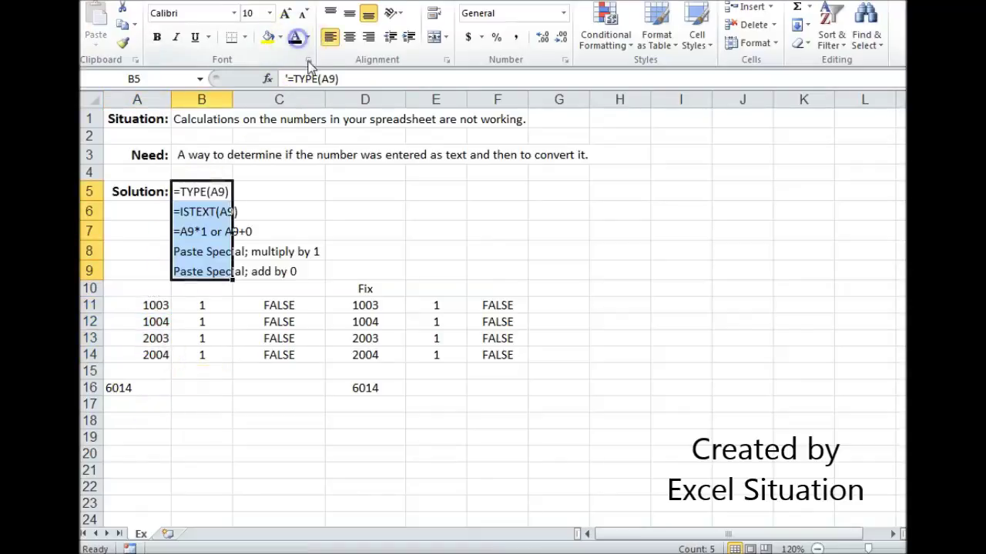
pyautogui.click(140, 231)
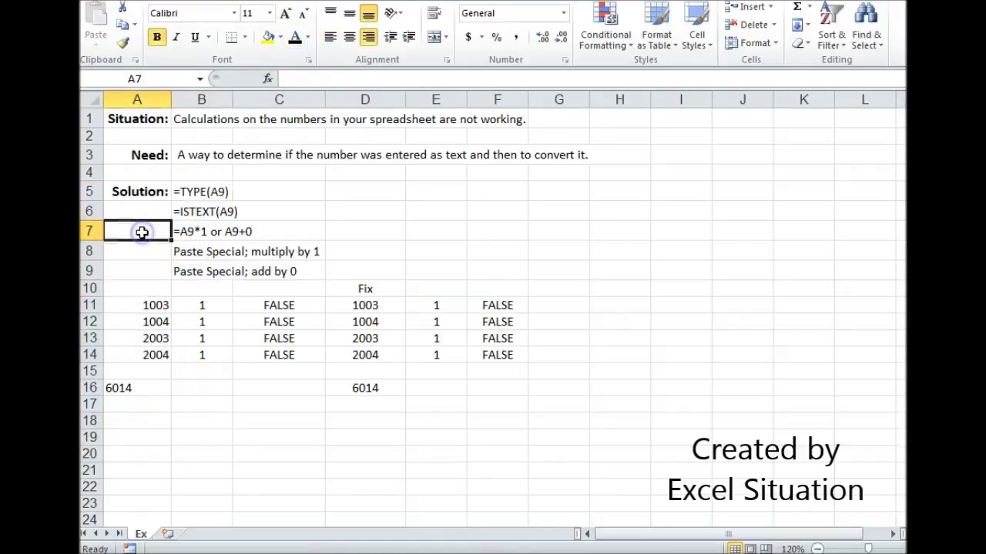
pyautogui.click(135, 156)
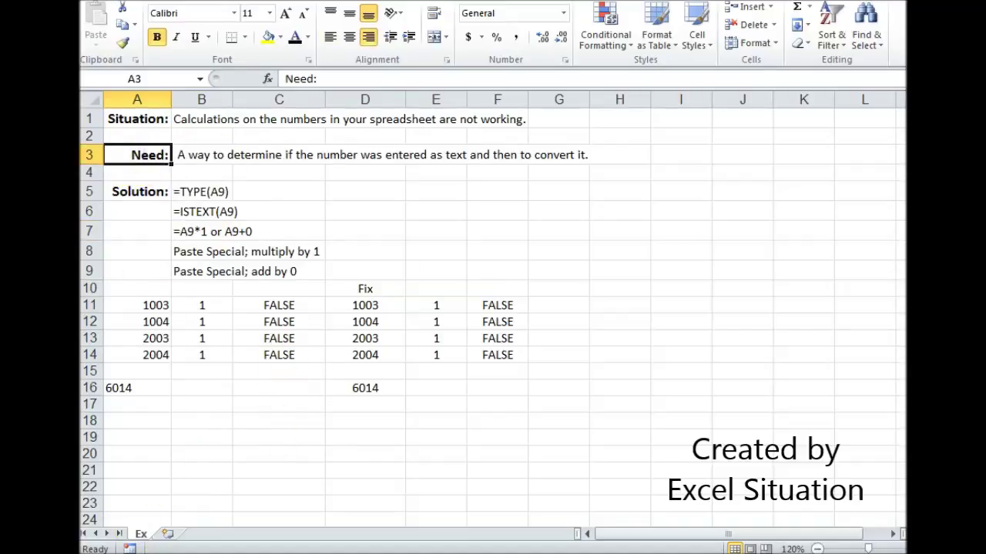